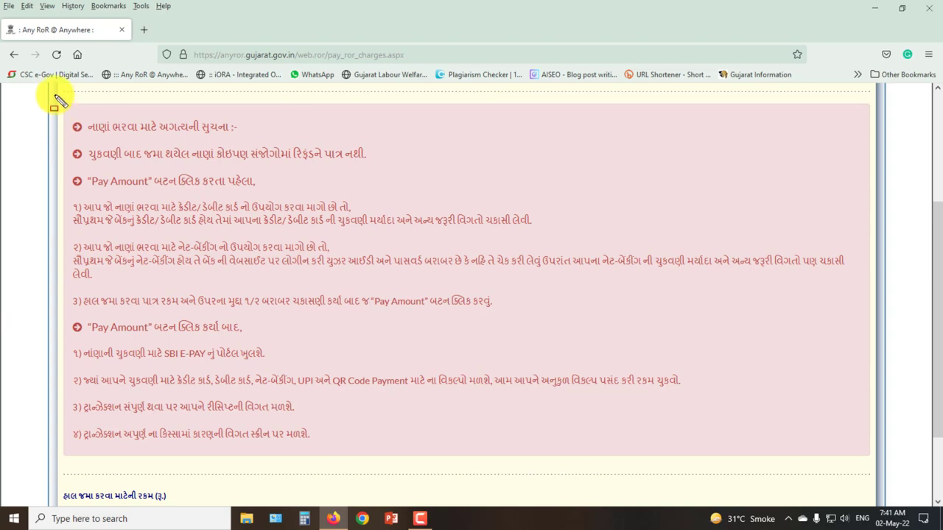
Read through the payment instructions and proceed to pay the Rs.100 RoR charge through SBI ePay
{"action": "mouse_move", "coordinate": [56, 93]}
{"action": "left_mouse_down"}
{"action": "mouse_move", "coordinate": [357, 265]}
{"action": "mouse_move", "coordinate": [877, 461]}
{"action": "left_mouse_up"}
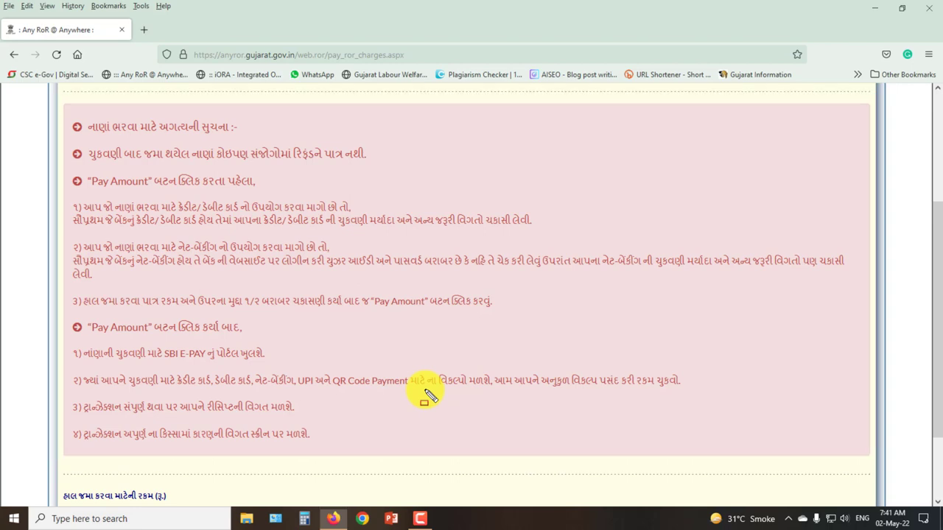
{"action": "scroll", "coordinate": [280, 375], "scroll_direction": "down", "scroll_amount": 3}
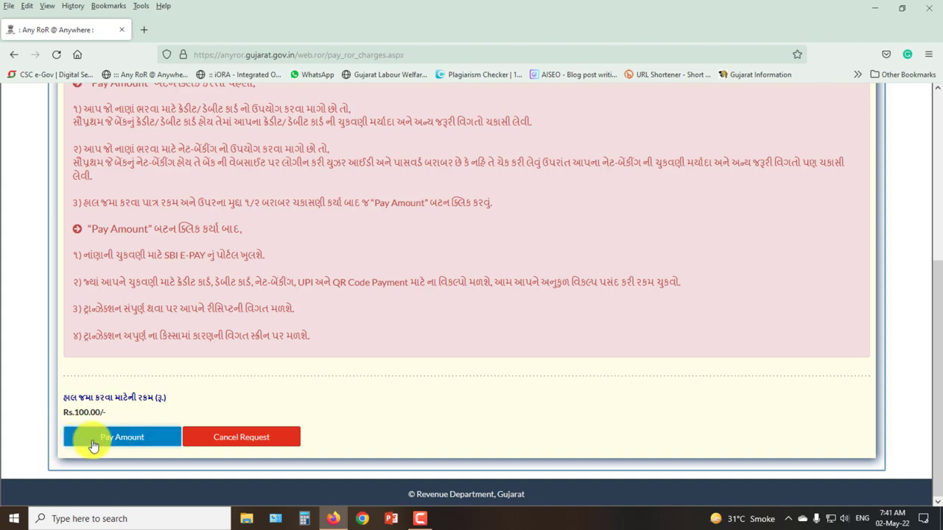
{"action": "left_click", "coordinate": [122, 441]}
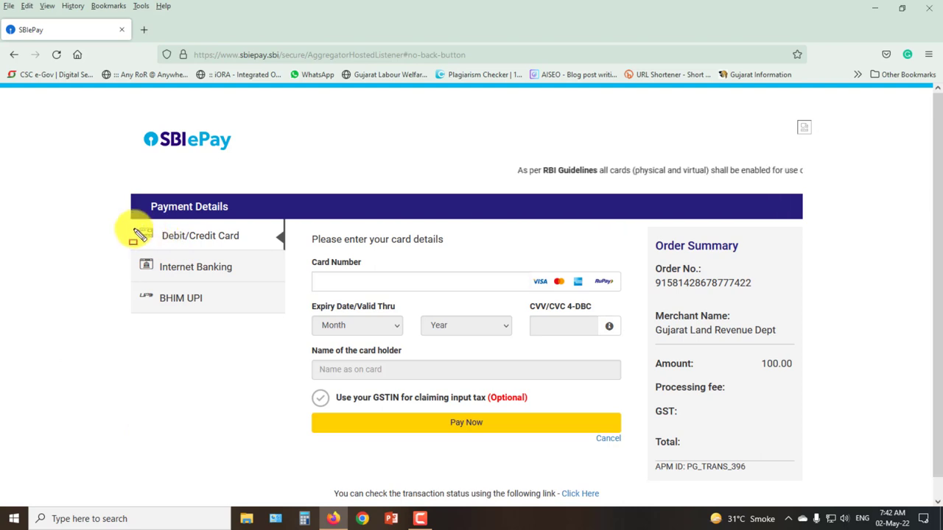
Examine the debit/credit card payment form: card number, expiry date, CVV, cardholder name and the payment submission
{"action": "mouse_move", "coordinate": [131, 222]}
{"action": "left_mouse_down"}
{"action": "mouse_move", "coordinate": [165, 238]}
{"action": "mouse_move", "coordinate": [280, 250]}
{"action": "left_mouse_up"}
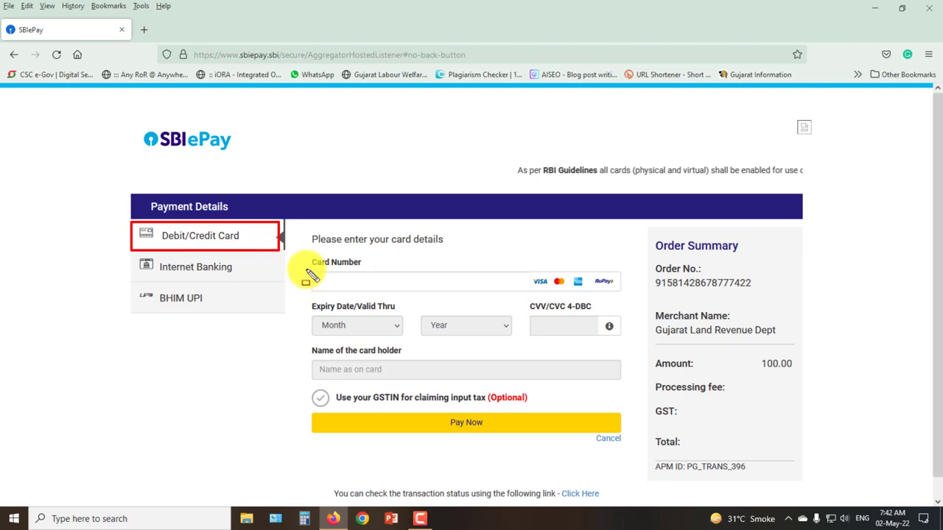
{"action": "left_click_drag", "start_coordinate": [305, 269], "coordinate": [530, 293]}
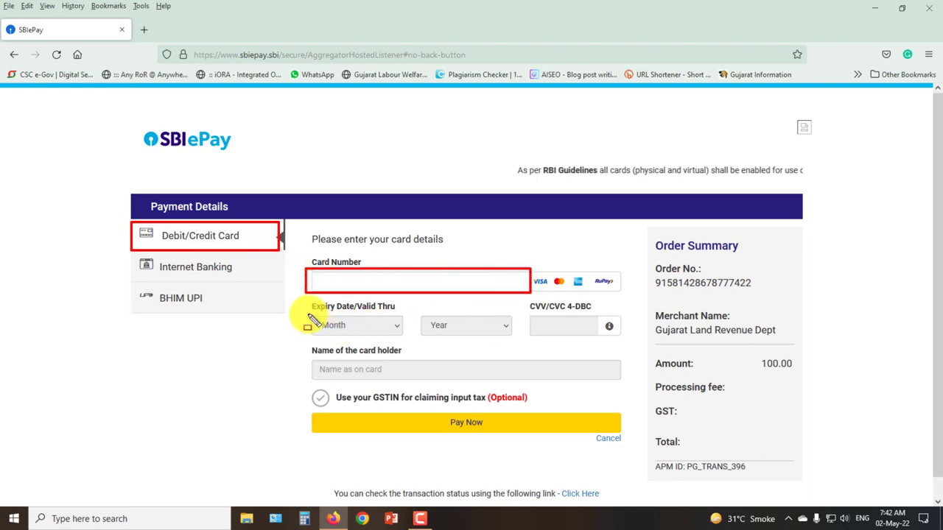
{"action": "left_click_drag", "start_coordinate": [306, 314], "coordinate": [510, 333]}
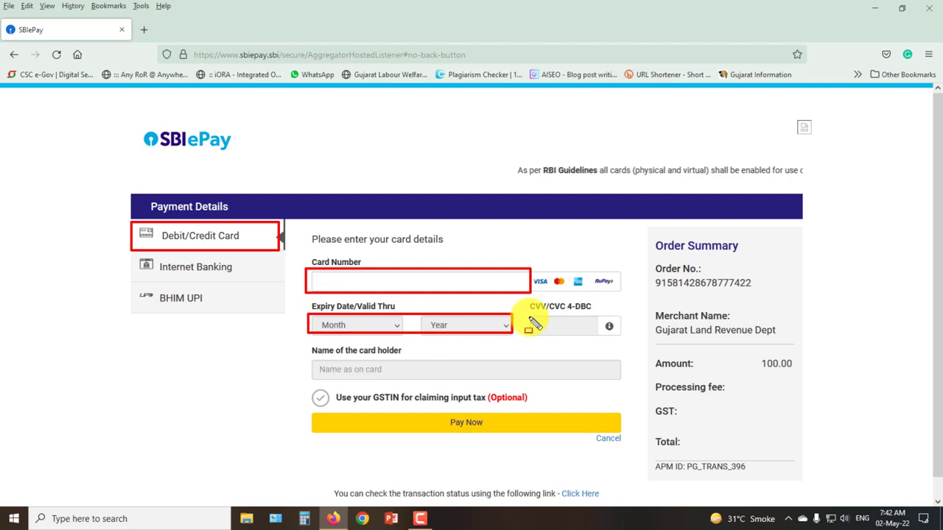
{"action": "left_click_drag", "start_coordinate": [529, 318], "coordinate": [598, 339]}
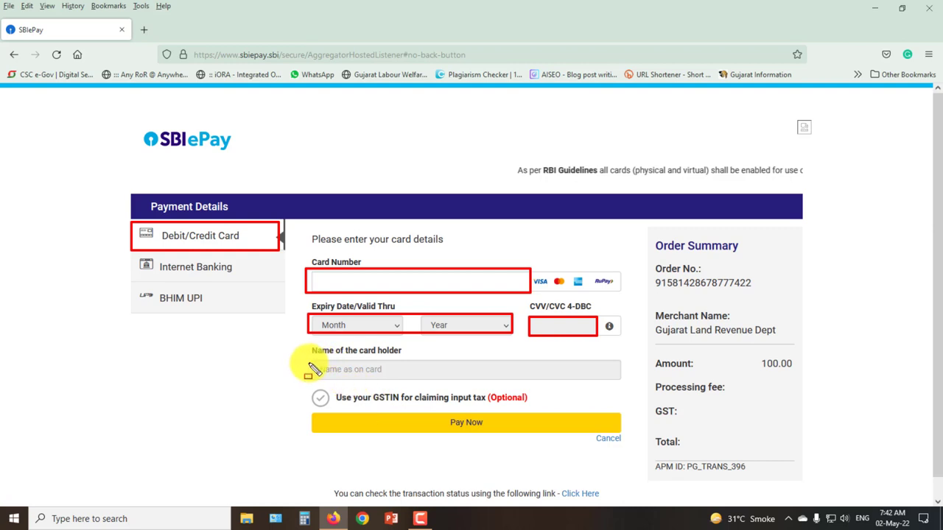
{"action": "left_click_drag", "start_coordinate": [311, 359], "coordinate": [617, 382]}
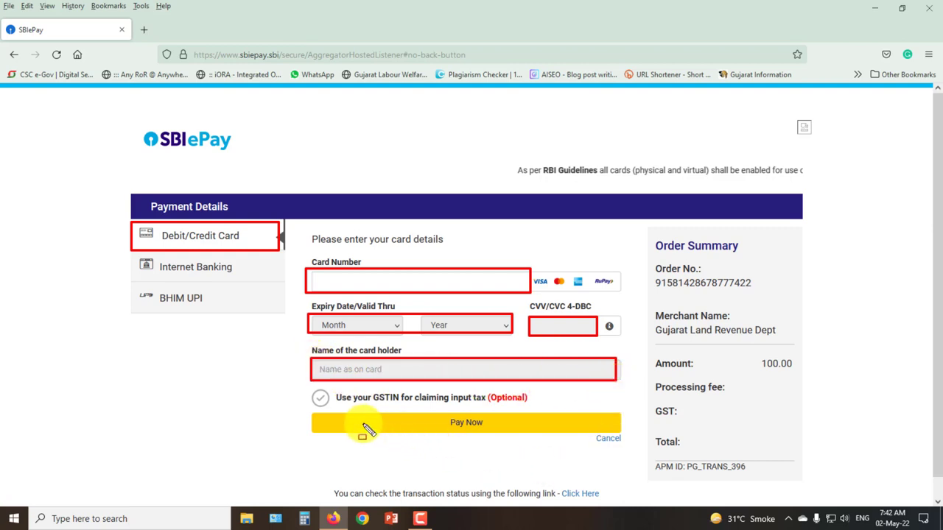
{"action": "left_click_drag", "start_coordinate": [310, 410], "coordinate": [627, 433]}
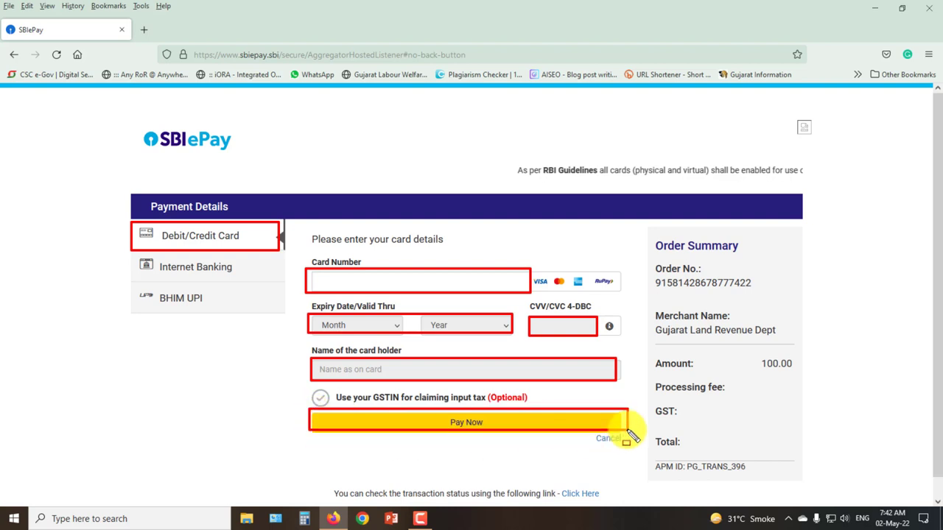
{"action": "key", "text": "Escape"}
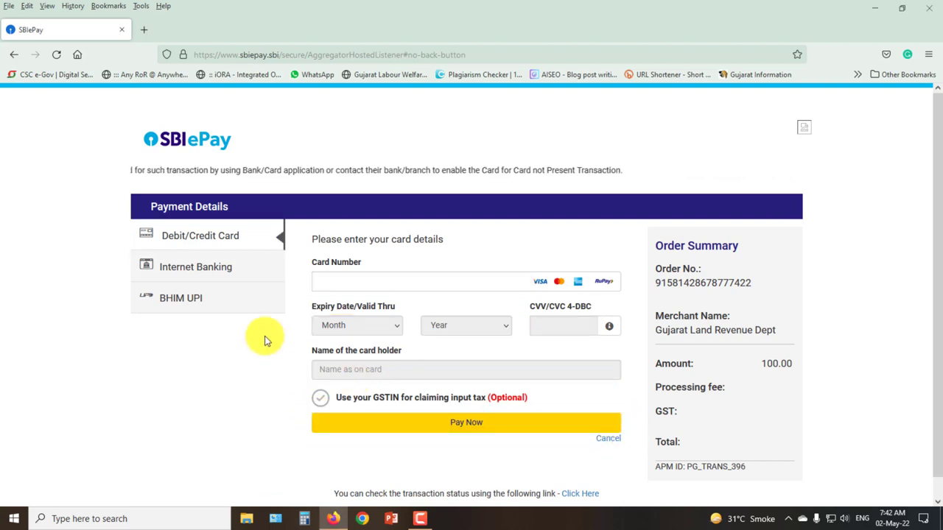
View the Internet Banking payment option and look through its list of all supported banks
{"action": "left_click", "coordinate": [175, 270]}
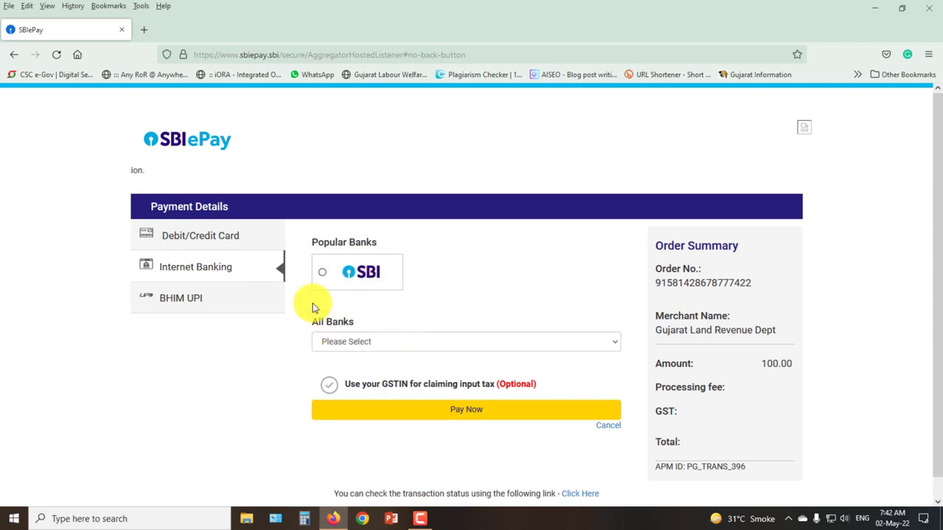
{"action": "left_click", "coordinate": [612, 341]}
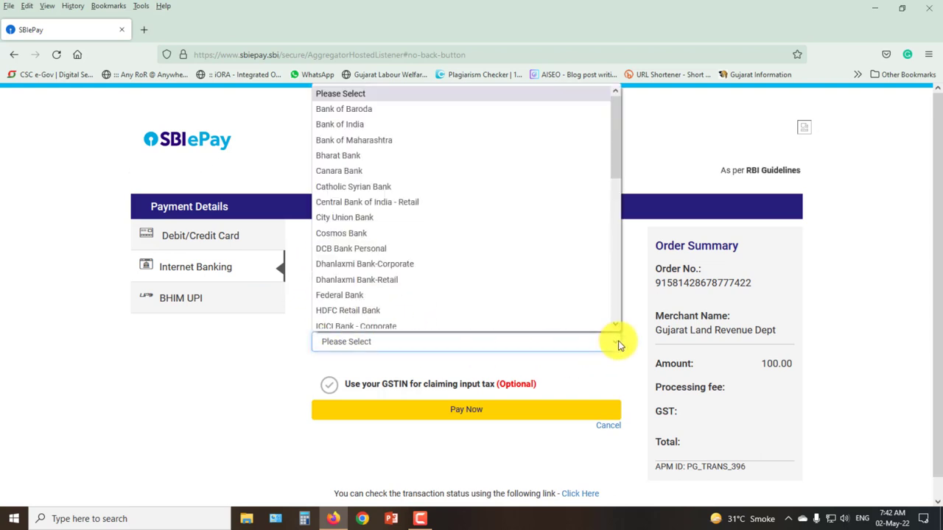
{"action": "scroll", "coordinate": [495, 252], "scroll_direction": "down", "scroll_amount": 8}
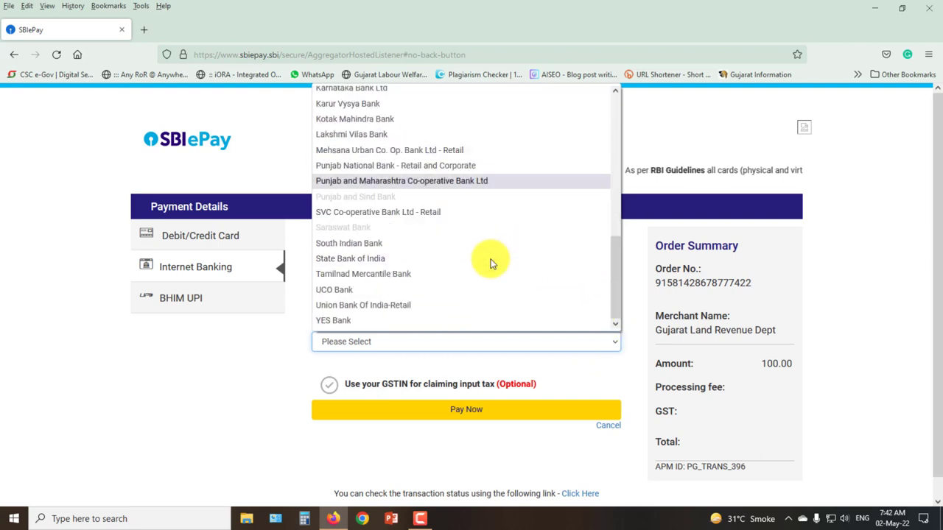
{"action": "scroll", "coordinate": [489, 267], "scroll_direction": "up", "scroll_amount": 2}
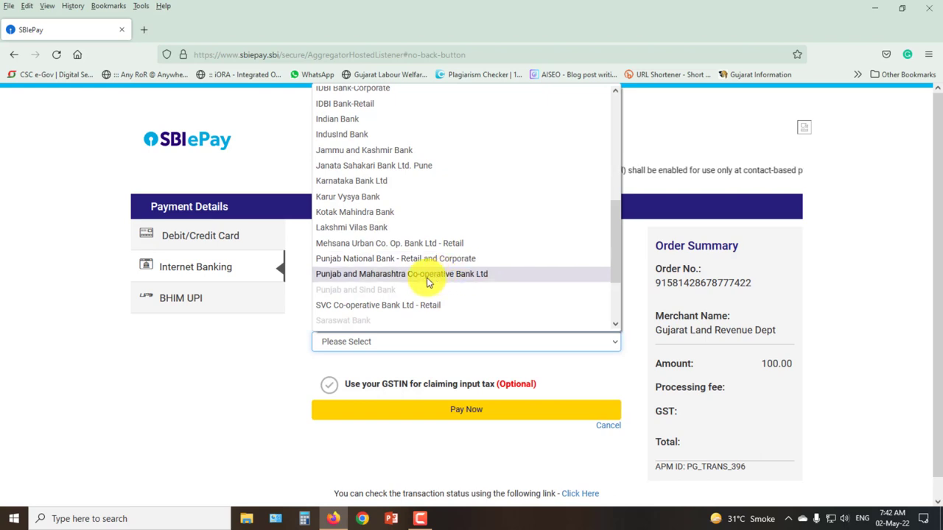
Choose BHIM UPI with the UPI QR option as the payment method and submit the payment
{"action": "left_click", "coordinate": [199, 304]}
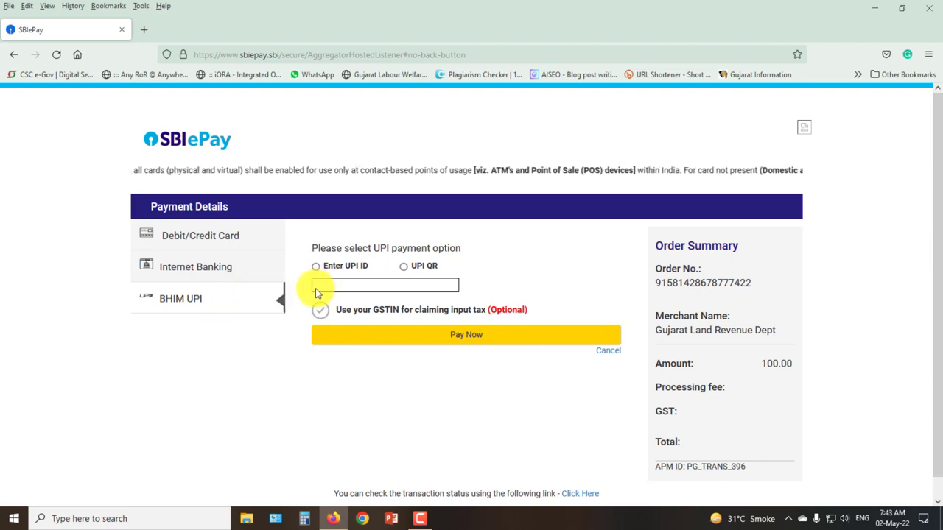
{"action": "left_click", "coordinate": [465, 336]}
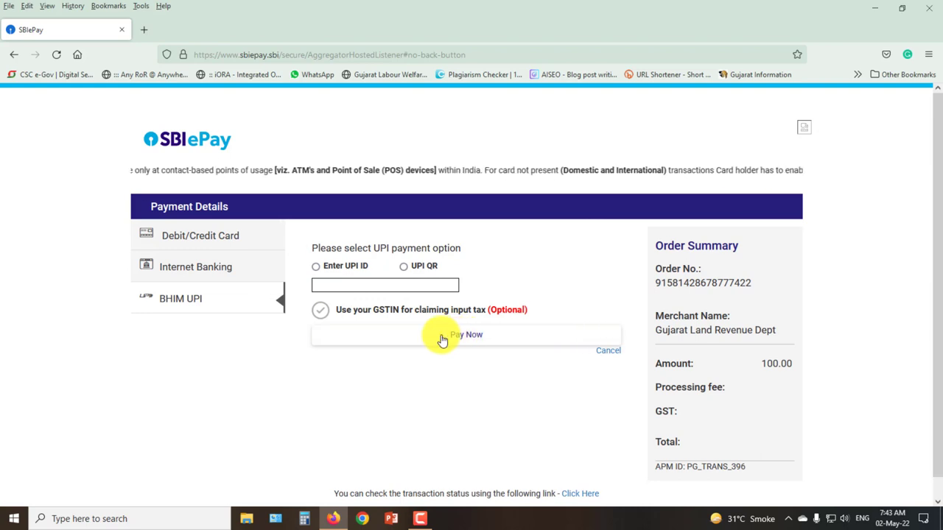
{"action": "left_click", "coordinate": [404, 267]}
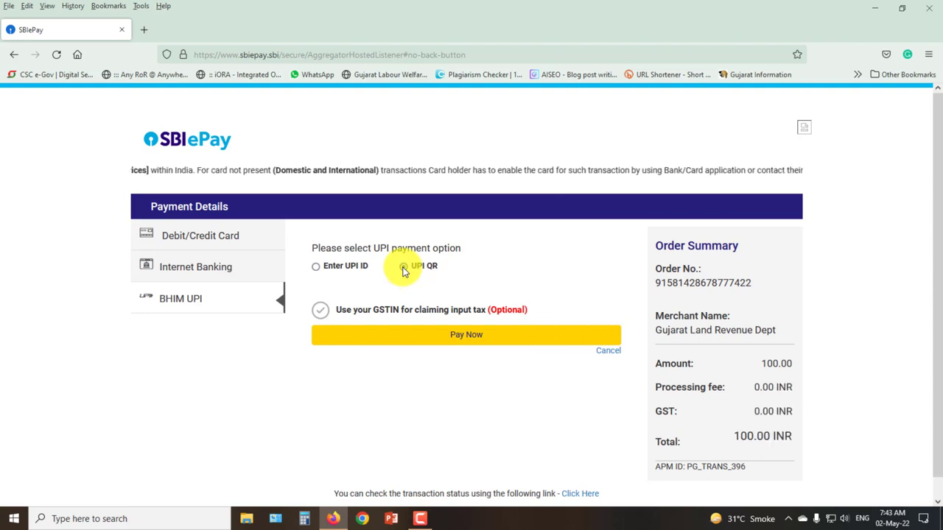
{"action": "left_click", "coordinate": [446, 337]}
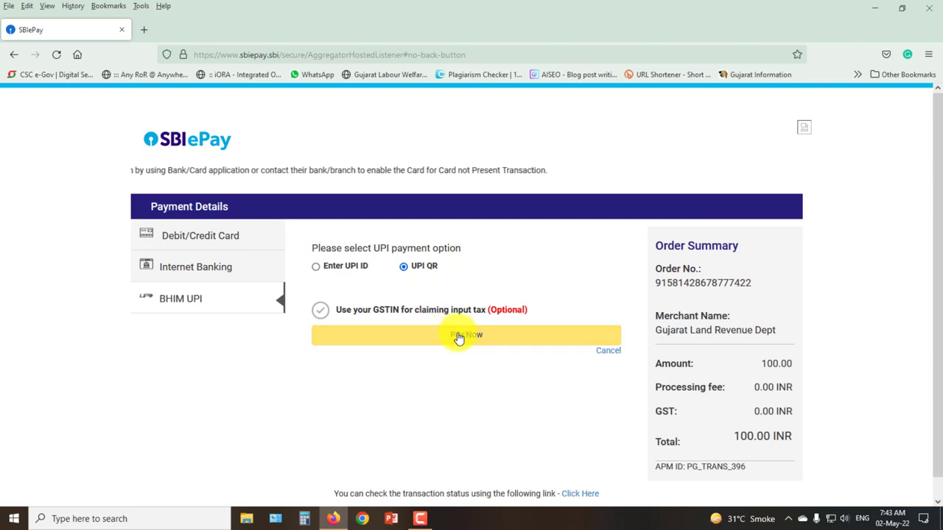
{"action": "left_click", "coordinate": [460, 337]}
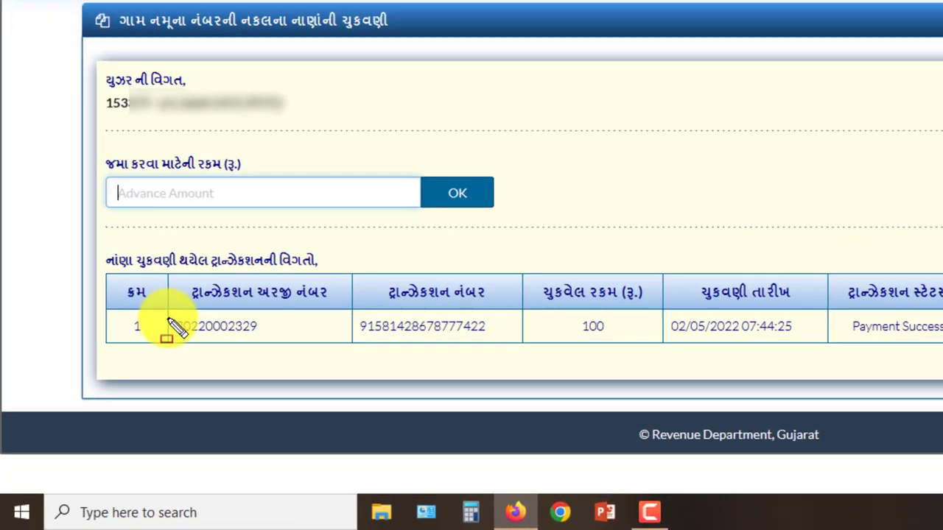
Examine the paid transaction's row: application number, transaction number, amount, payment date, transaction status, print start date and print balance
{"action": "mouse_move", "coordinate": [163, 313]}
{"action": "left_mouse_down"}
{"action": "mouse_move", "coordinate": [176, 326]}
{"action": "mouse_move", "coordinate": [261, 338]}
{"action": "mouse_move", "coordinate": [333, 341]}
{"action": "mouse_move", "coordinate": [362, 332]}
{"action": "mouse_move", "coordinate": [358, 310]}
{"action": "mouse_move", "coordinate": [401, 330]}
{"action": "mouse_move", "coordinate": [525, 336]}
{"action": "left_mouse_up"}
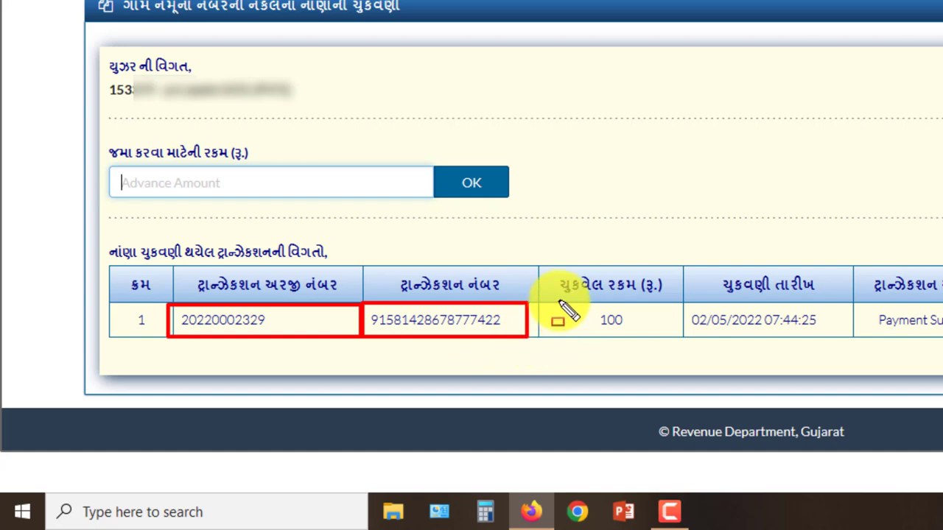
{"action": "mouse_move", "coordinate": [536, 304]}
{"action": "left_mouse_down"}
{"action": "mouse_move", "coordinate": [658, 347]}
{"action": "mouse_move", "coordinate": [668, 341]}
{"action": "left_mouse_up"}
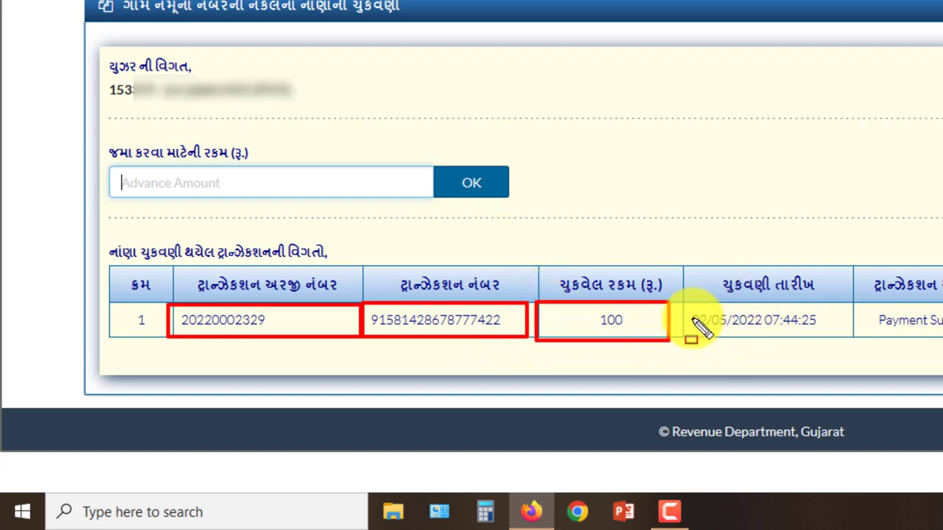
{"action": "mouse_move", "coordinate": [682, 303]}
{"action": "left_mouse_down"}
{"action": "mouse_move", "coordinate": [705, 340]}
{"action": "mouse_move", "coordinate": [840, 339]}
{"action": "left_mouse_up"}
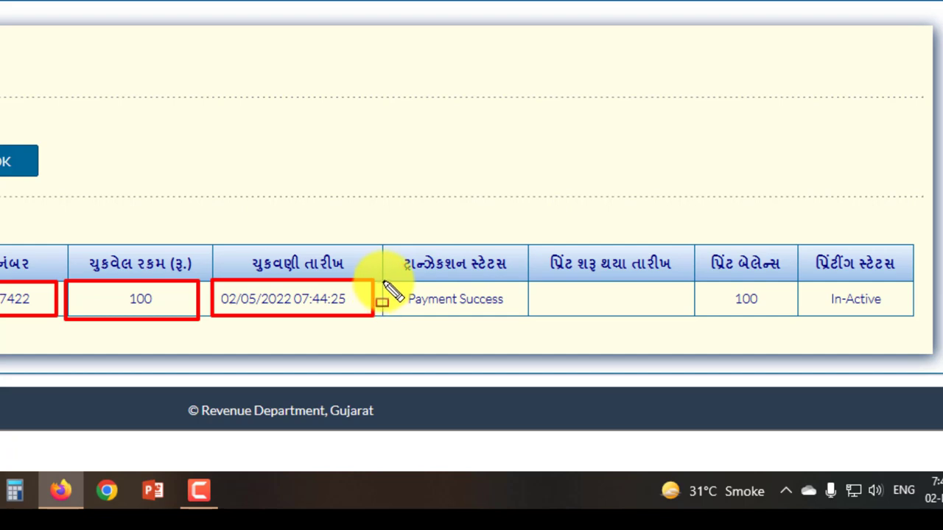
{"action": "mouse_move", "coordinate": [383, 280]}
{"action": "left_mouse_down"}
{"action": "mouse_move", "coordinate": [413, 298]}
{"action": "mouse_move", "coordinate": [521, 316]}
{"action": "left_mouse_up"}
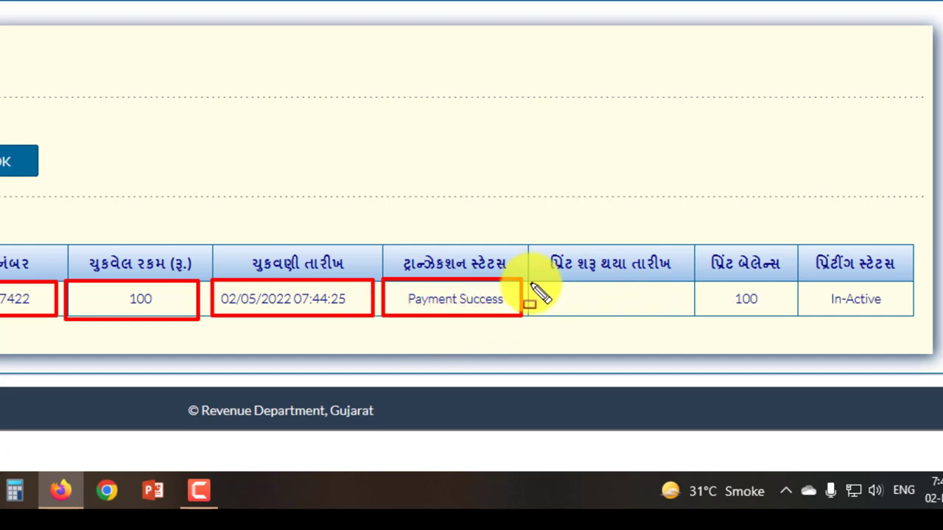
{"action": "mouse_move", "coordinate": [528, 281]}
{"action": "left_mouse_down"}
{"action": "mouse_move", "coordinate": [548, 299]}
{"action": "mouse_move", "coordinate": [650, 319]}
{"action": "mouse_move", "coordinate": [687, 314]}
{"action": "left_mouse_up"}
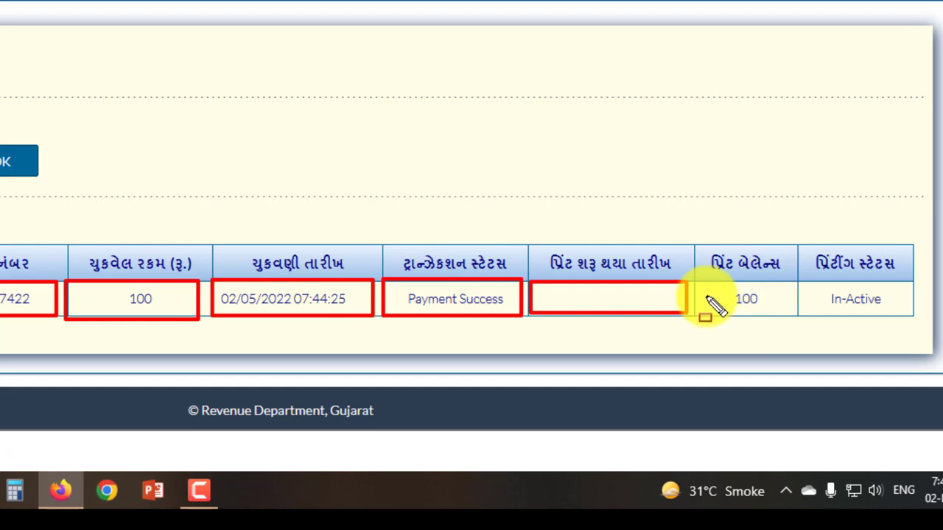
{"action": "left_click_drag", "start_coordinate": [697, 281], "coordinate": [782, 313]}
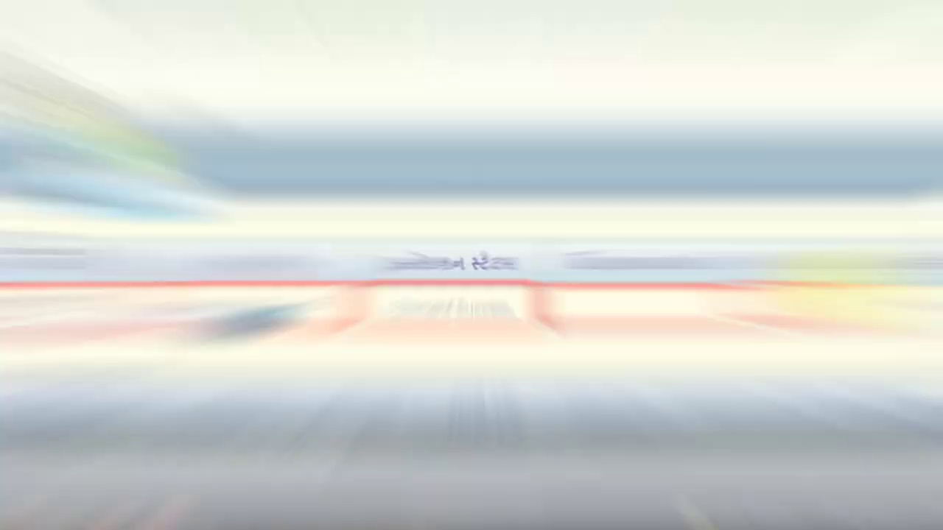
Open the Print RoR module and select the village for the village form copies
{"action": "left_click", "coordinate": [181, 170]}
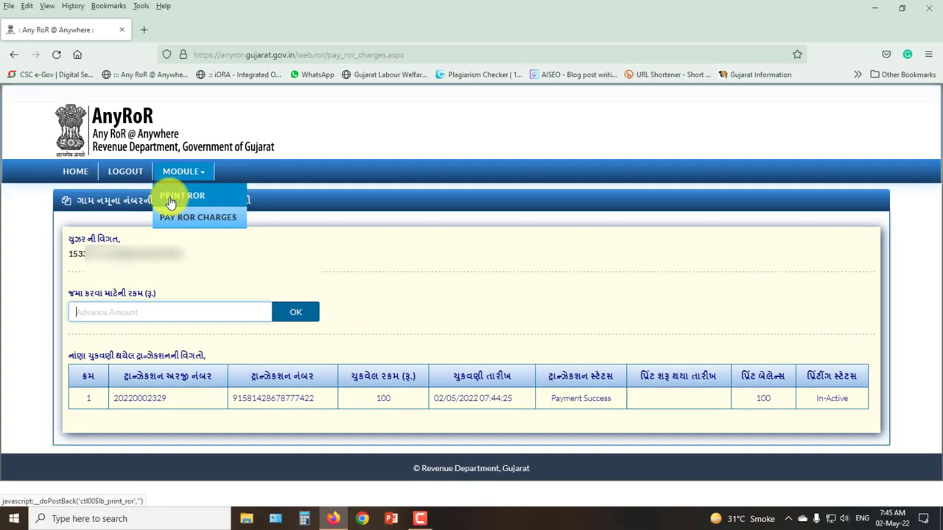
{"action": "left_click", "coordinate": [170, 200]}
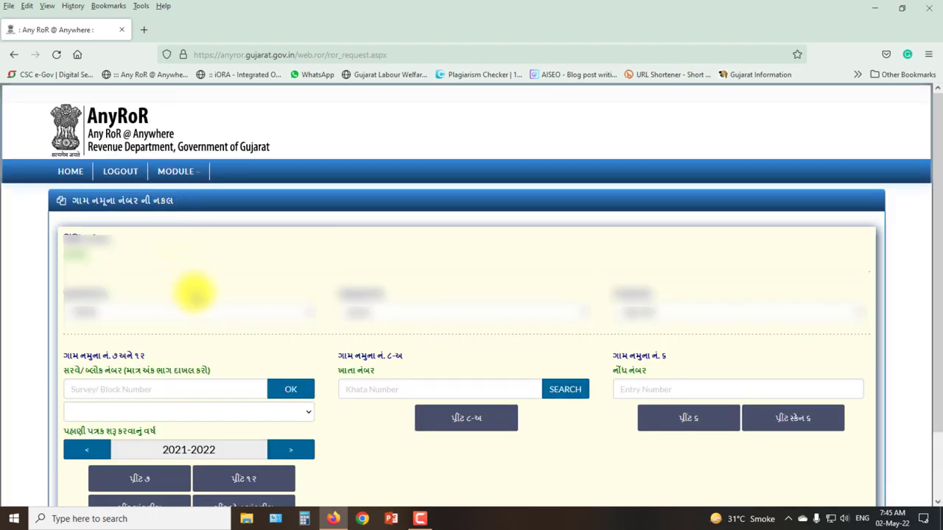
{"action": "scroll", "coordinate": [194, 293], "scroll_direction": "down", "scroll_amount": 2}
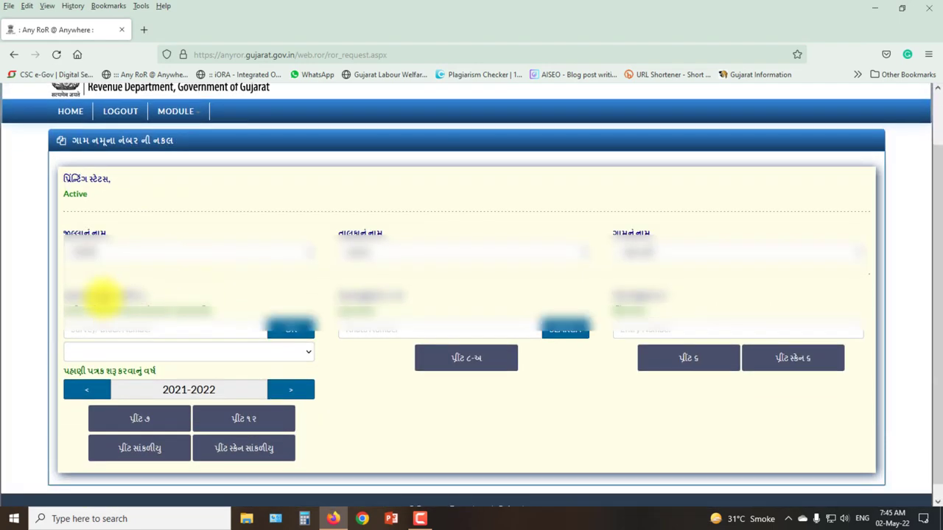
{"action": "left_click", "coordinate": [637, 253]}
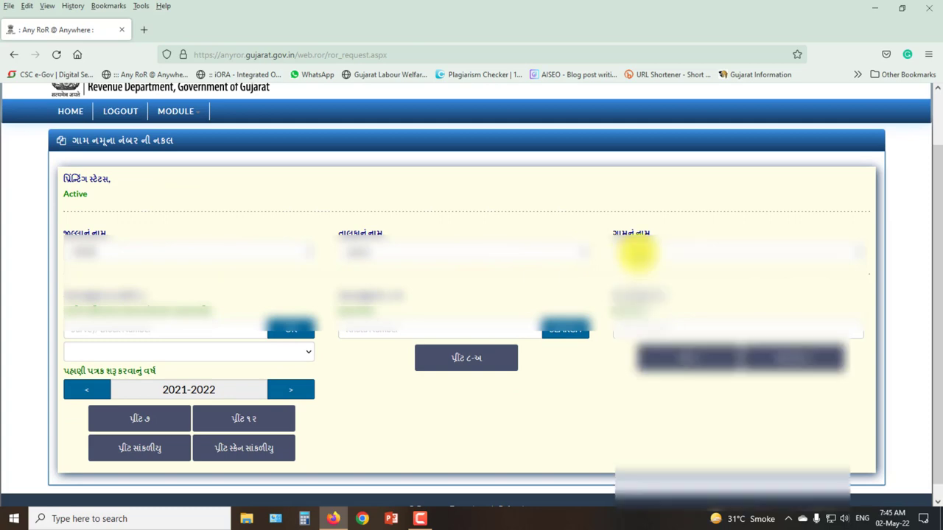
{"action": "scroll", "coordinate": [696, 369], "scroll_direction": "down", "scroll_amount": 5}
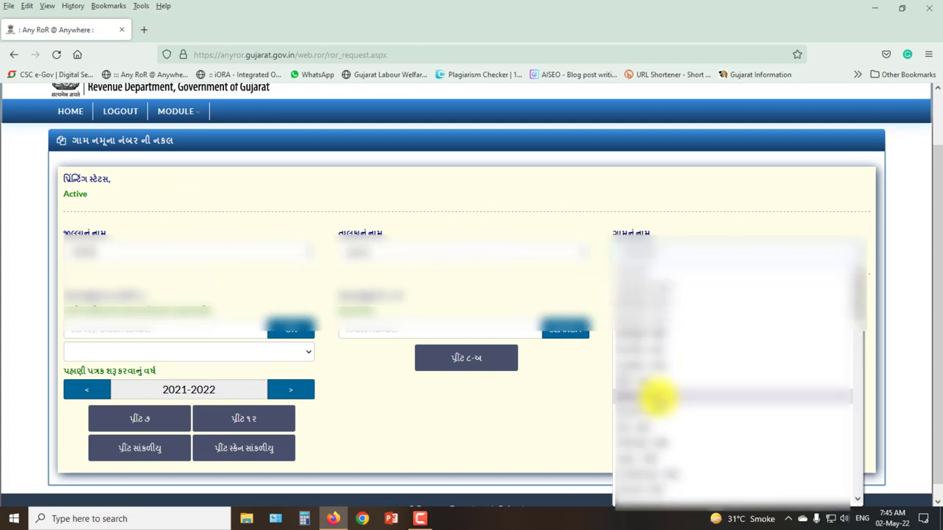
{"action": "left_click", "coordinate": [633, 430]}
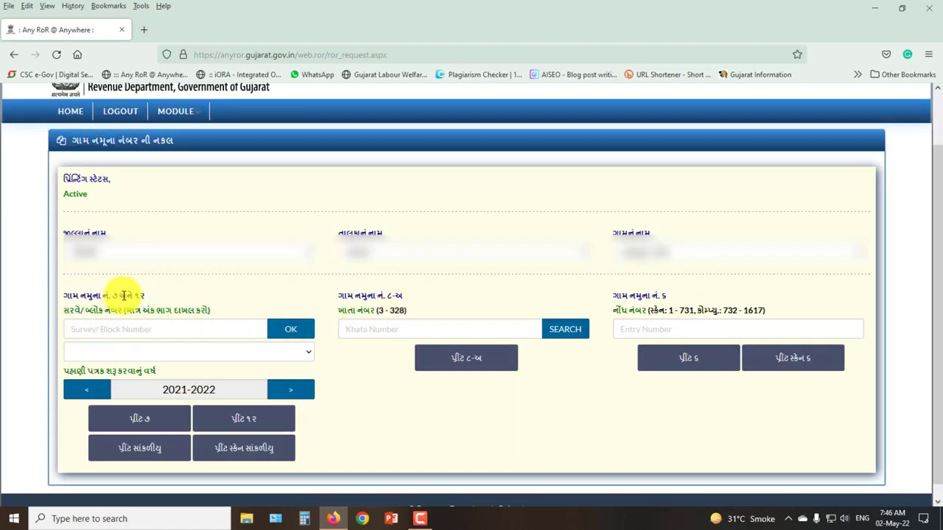
Print village form 7 for survey number 71, choosing the subdivision 71/p૧/p૧
{"action": "left_click", "coordinate": [74, 327]}
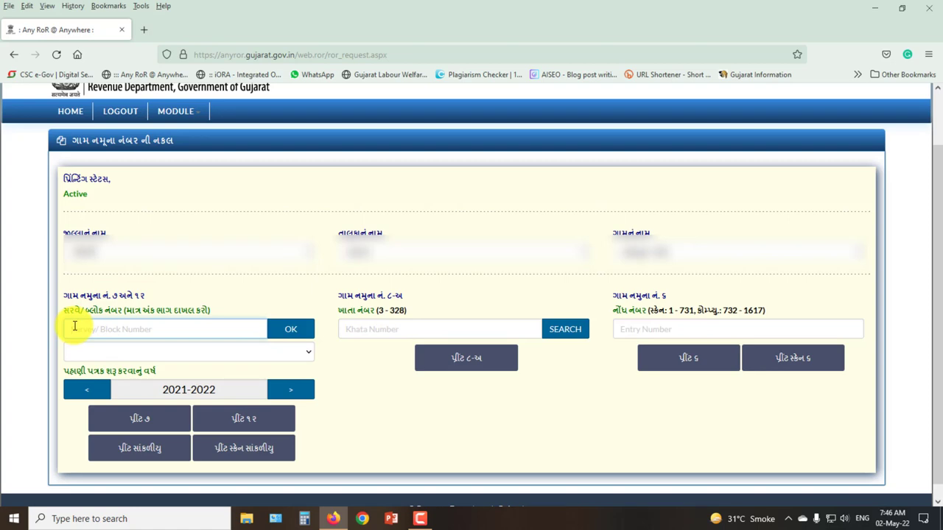
{"action": "type", "text": "71"}
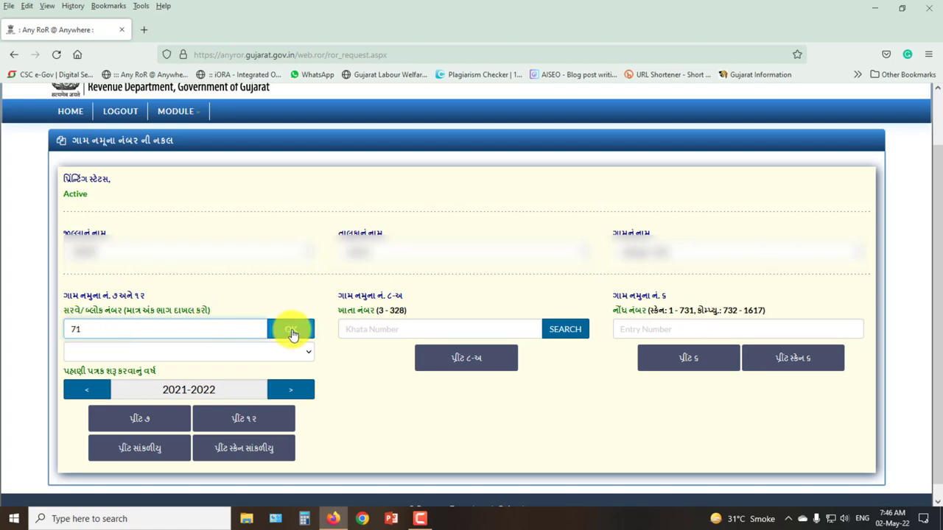
{"action": "left_click", "coordinate": [293, 334]}
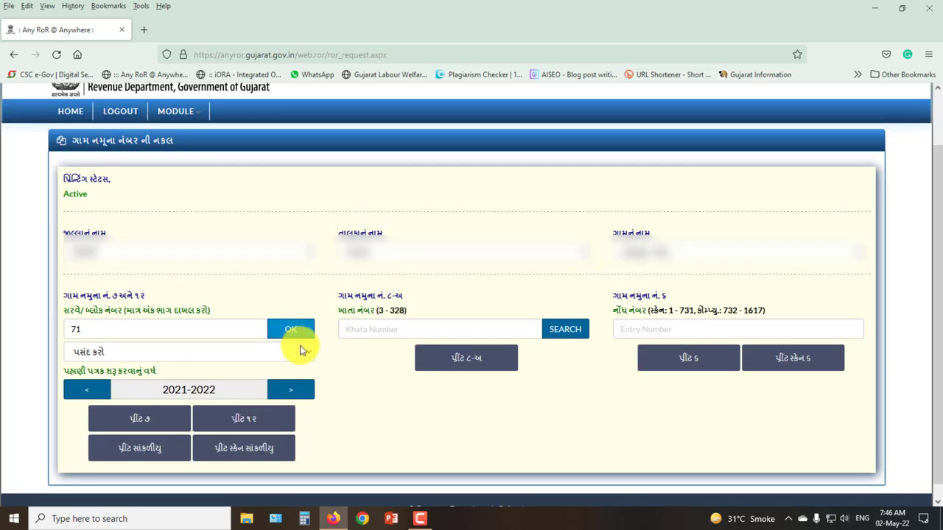
{"action": "left_click", "coordinate": [304, 353]}
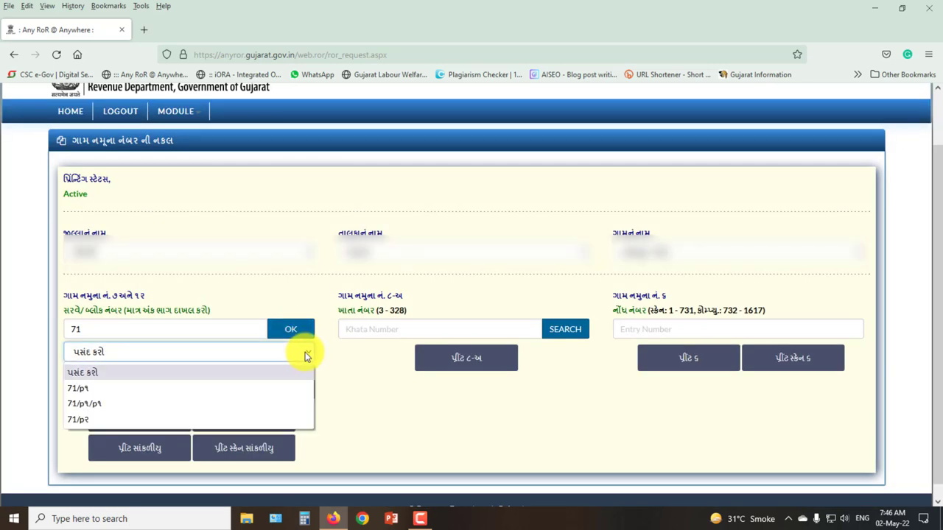
{"action": "left_click", "coordinate": [80, 404]}
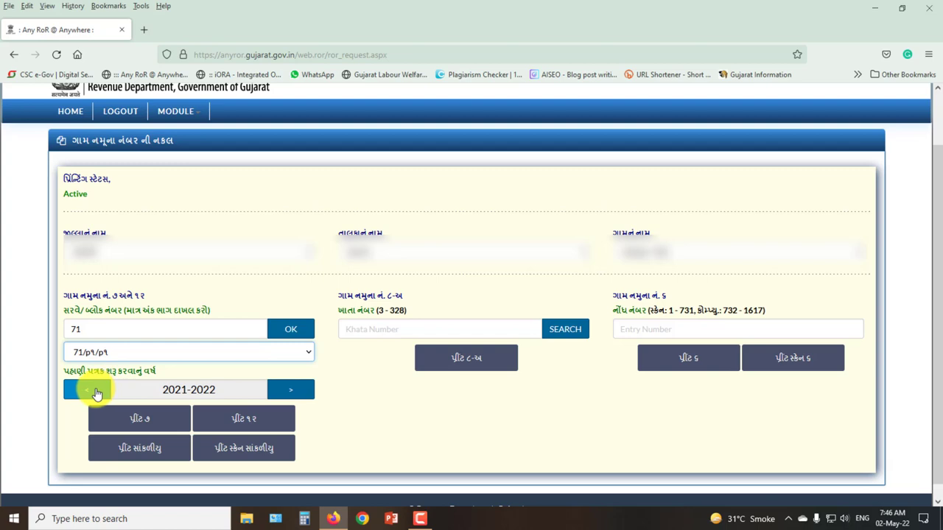
{"action": "left_click", "coordinate": [140, 420]}
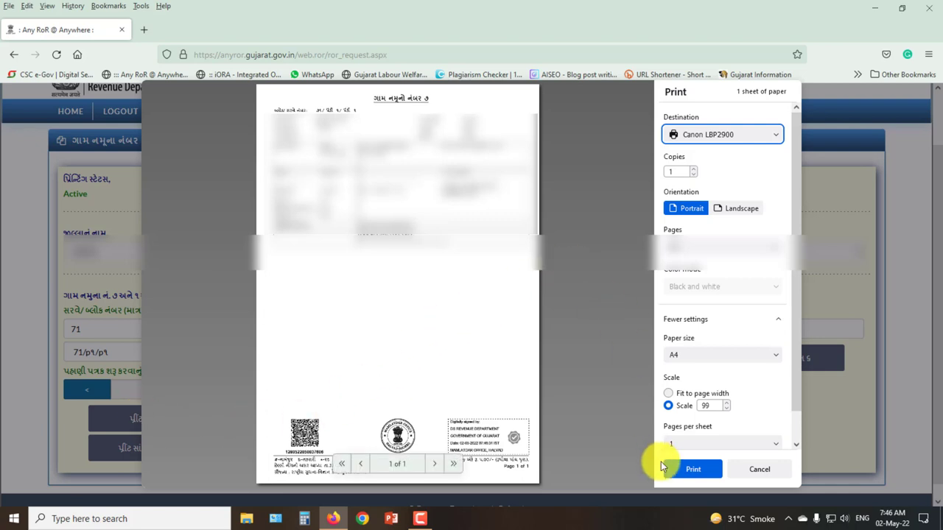
{"action": "left_click", "coordinate": [701, 469]}
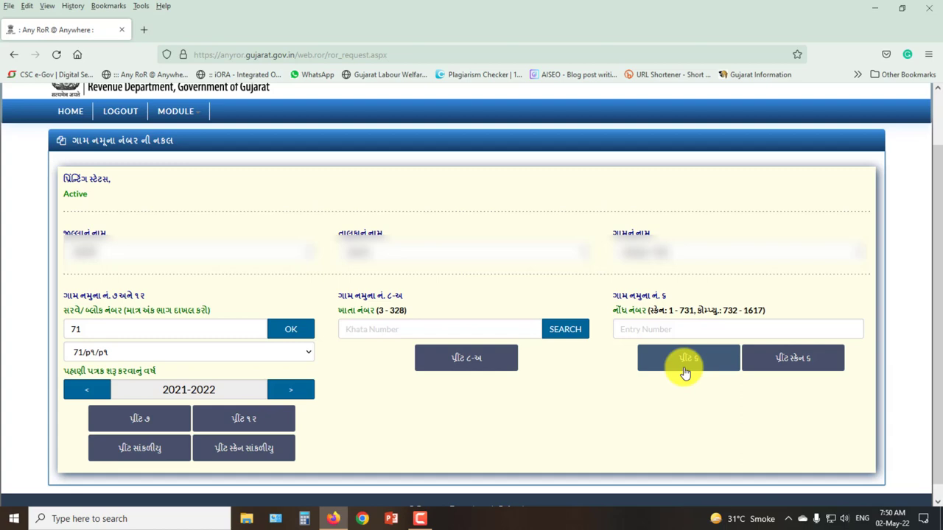
Look up the holding's khata number, close its details and request the print of village form 8-A
{"action": "left_click", "coordinate": [359, 332]}
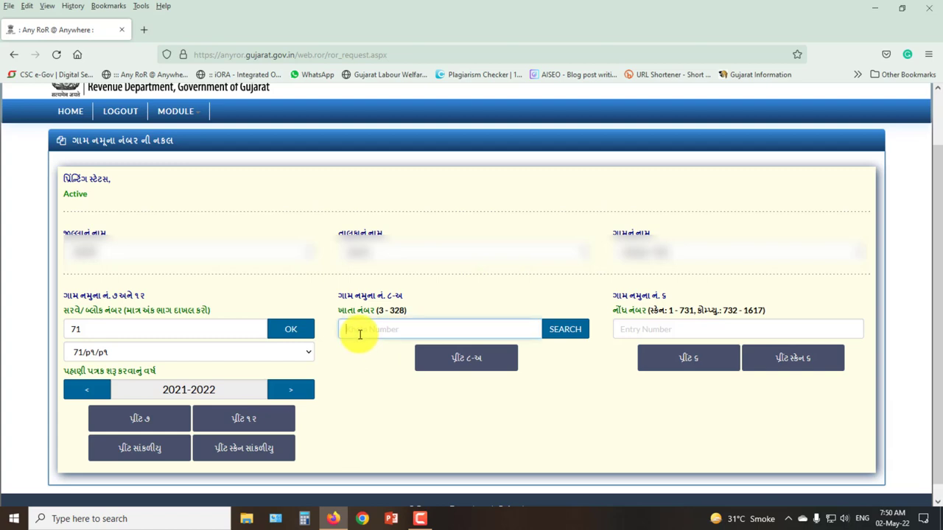
{"action": "type", "text": "328"}
{"action": "left_click", "coordinate": [566, 333]}
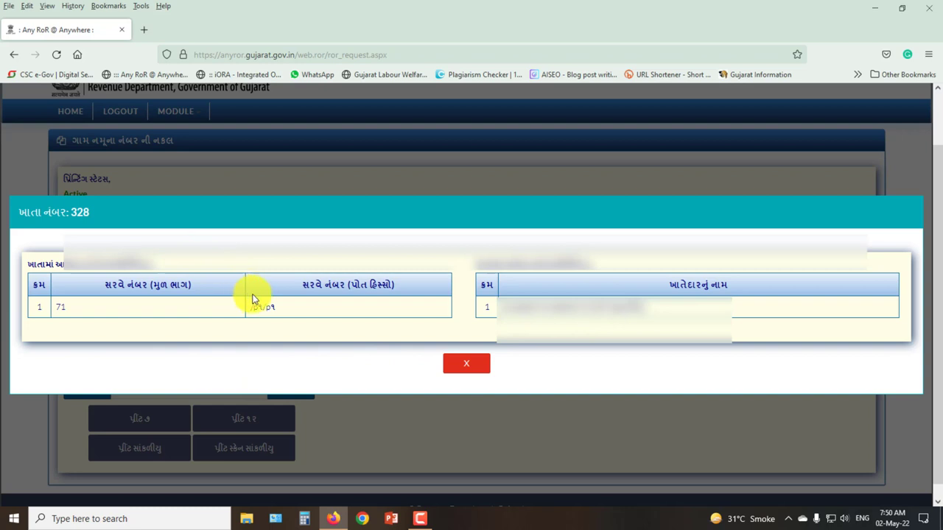
{"action": "left_click", "coordinate": [467, 364]}
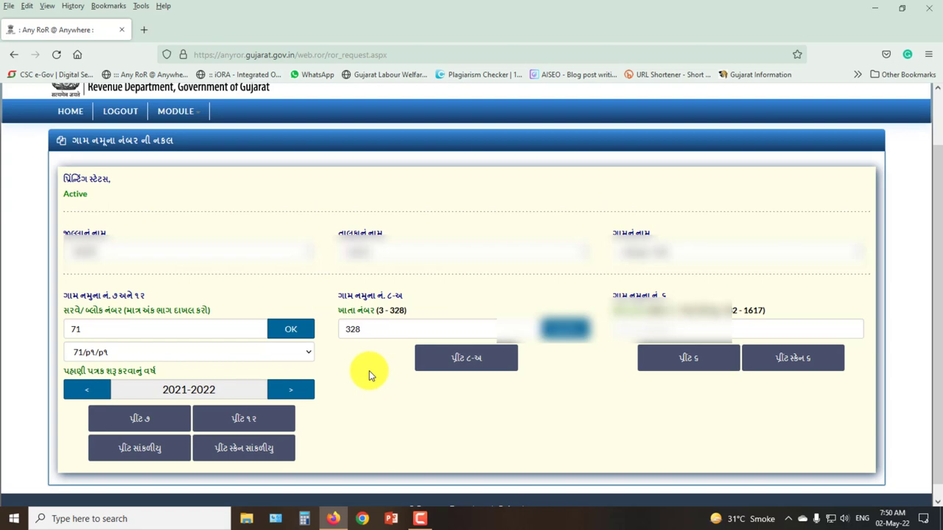
{"action": "left_click", "coordinate": [452, 364]}
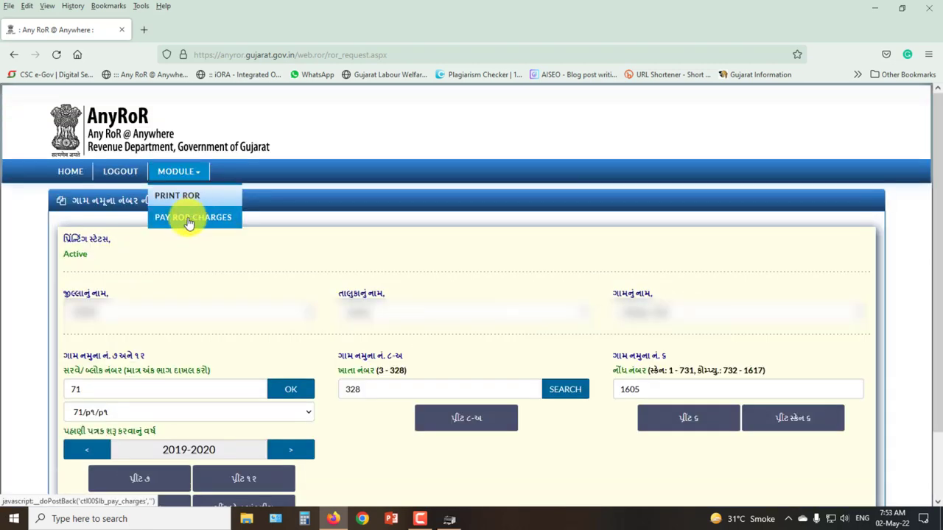
Open the Pay RoR Charges module
{"action": "left_click", "coordinate": [189, 221]}
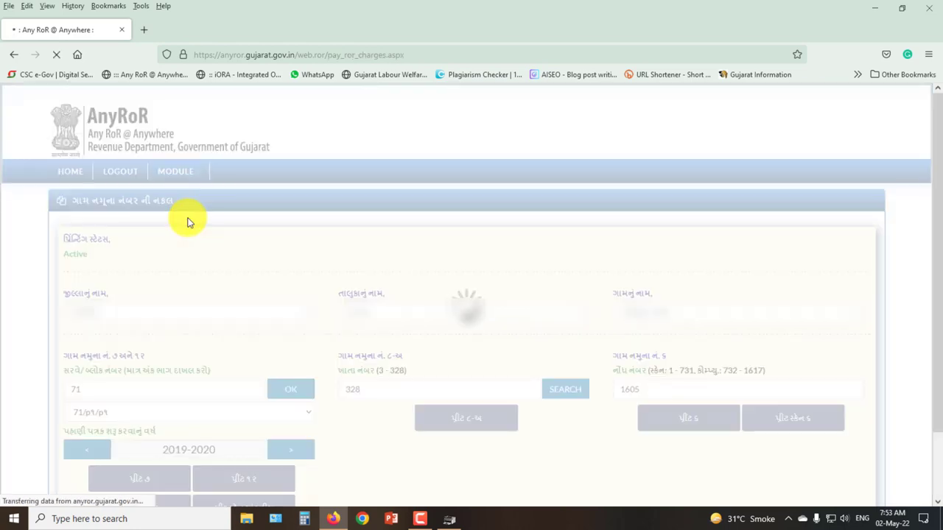